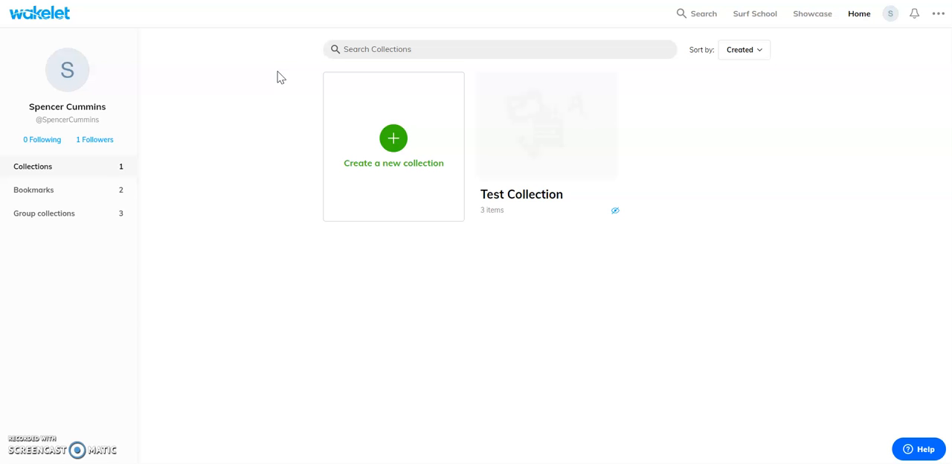
Step: Create a new collection and title it "Beneficial Resources"
click(250, 78)
click(404, 174)
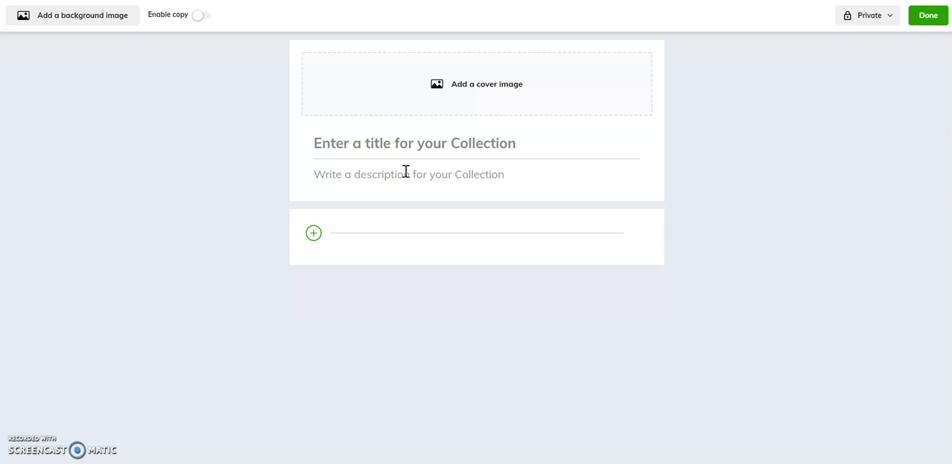
click(413, 149)
text(B)
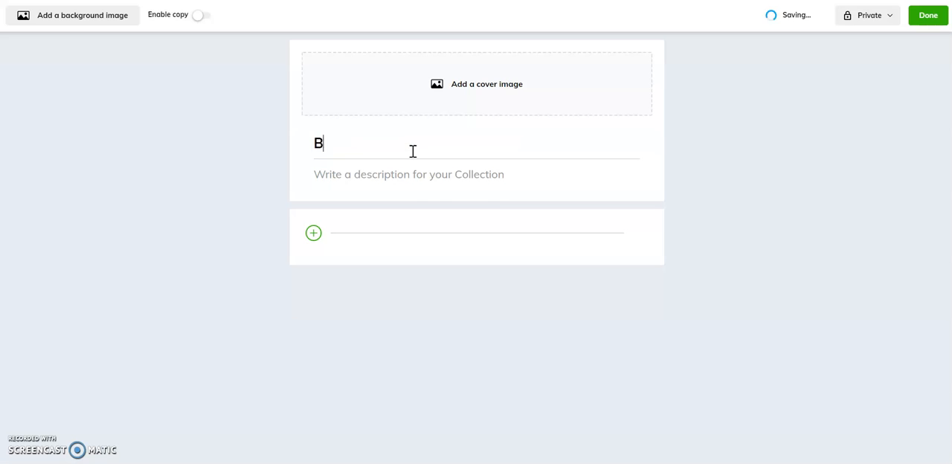
text(eneficial )
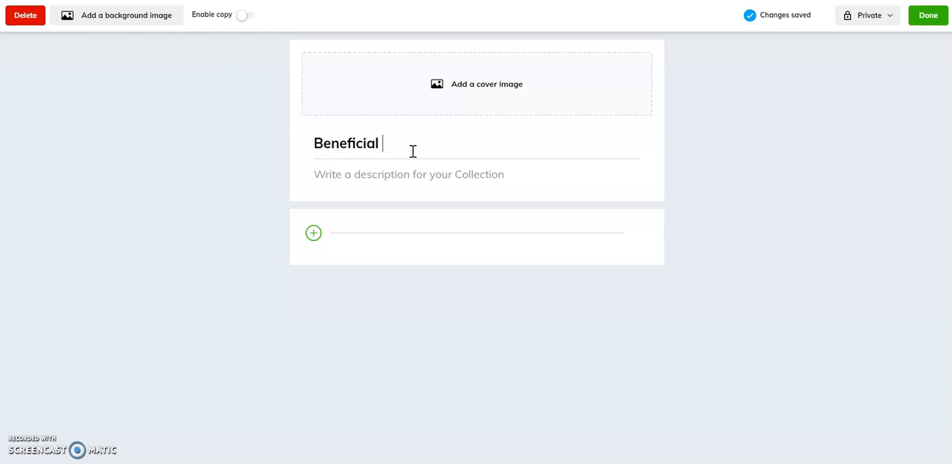
text(Resources)
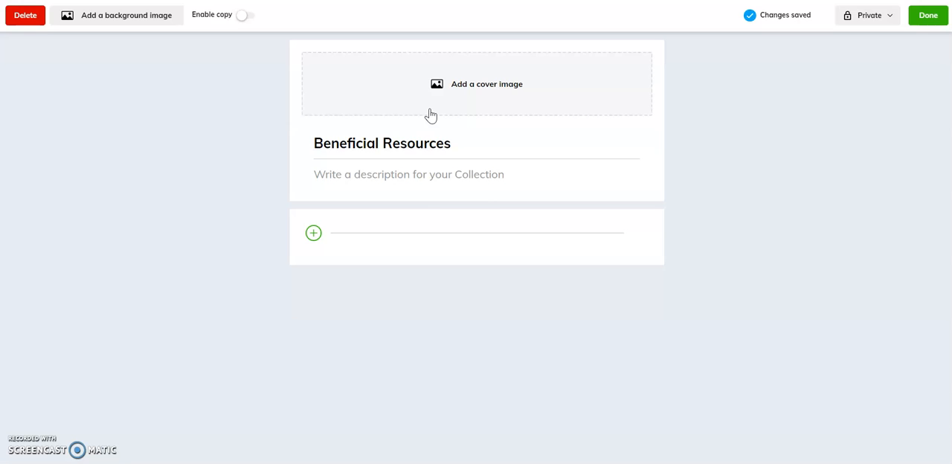
click(455, 129)
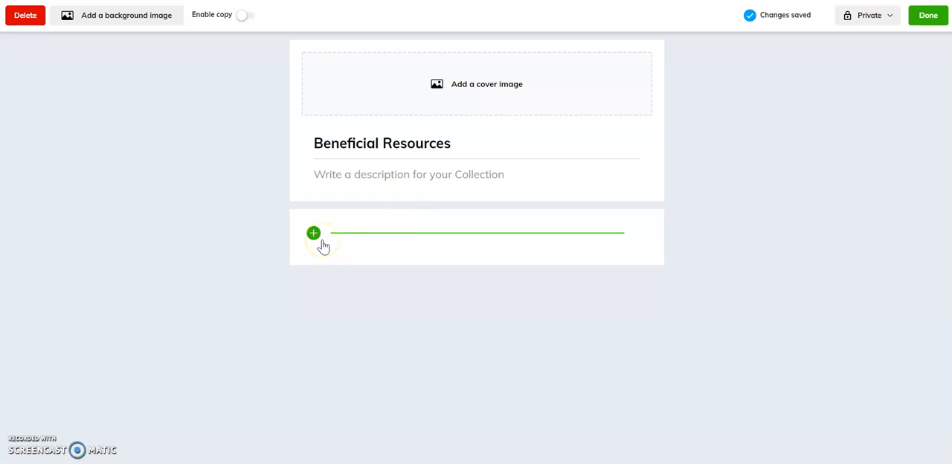
Step: Add a text item reading "fhafgsf" to the Beneficial Resources collection
click(315, 237)
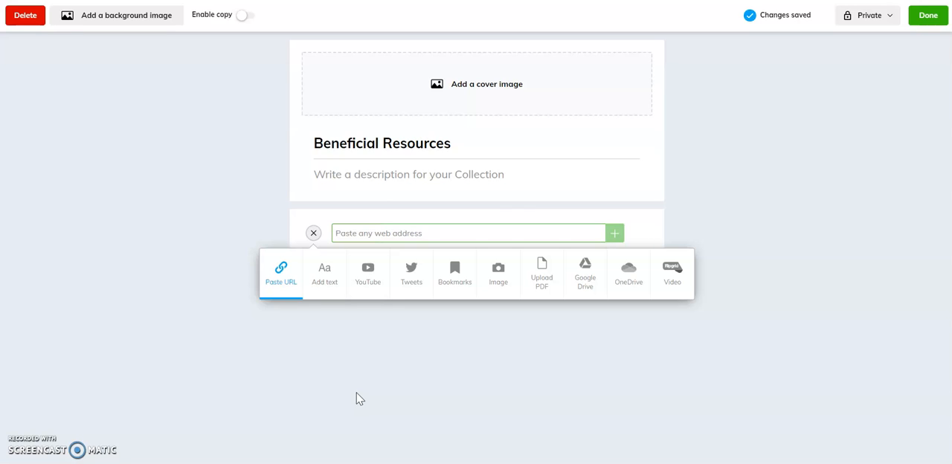
click(275, 271)
click(328, 292)
click(328, 288)
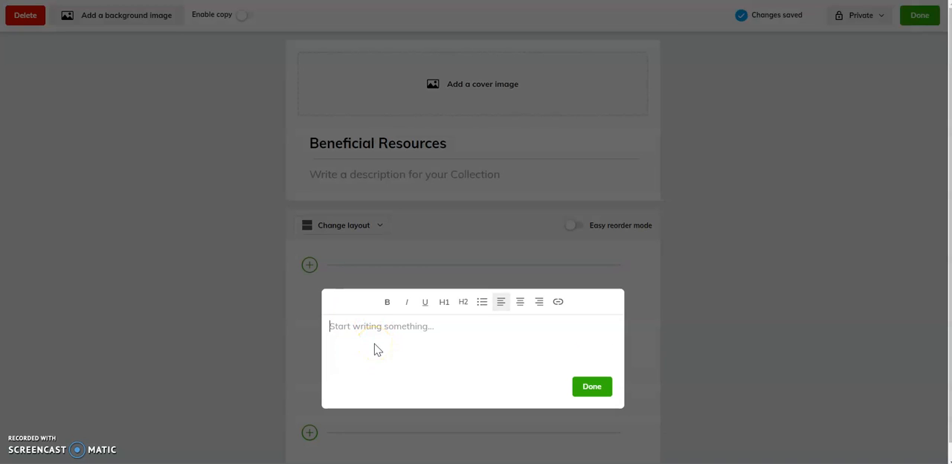
text(fhafgsf)
click(348, 275)
click(463, 302)
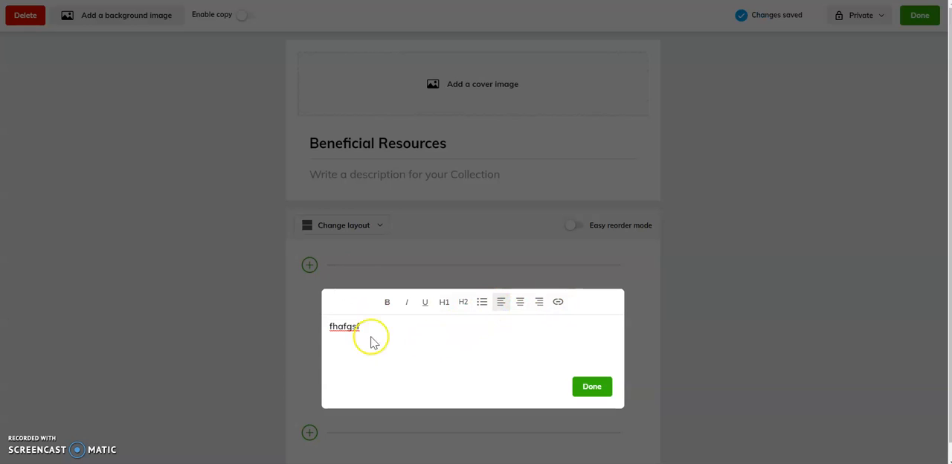
click(595, 386)
Step: Look through the content types that can be added below the text item, leaving the collection's content as it is
mouse_move(330, 351)
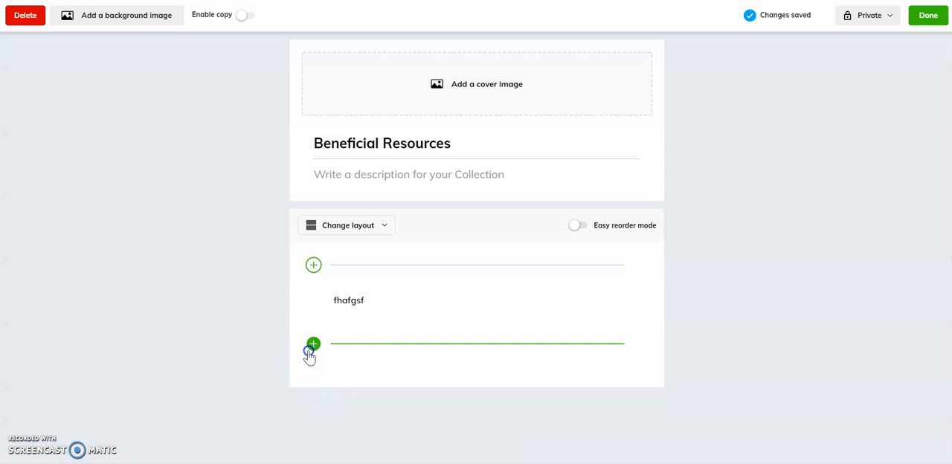
click(310, 348)
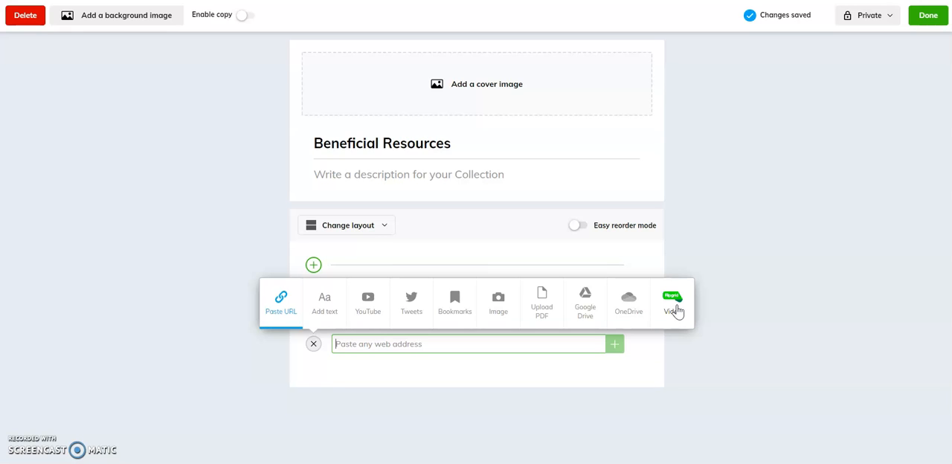
click(740, 347)
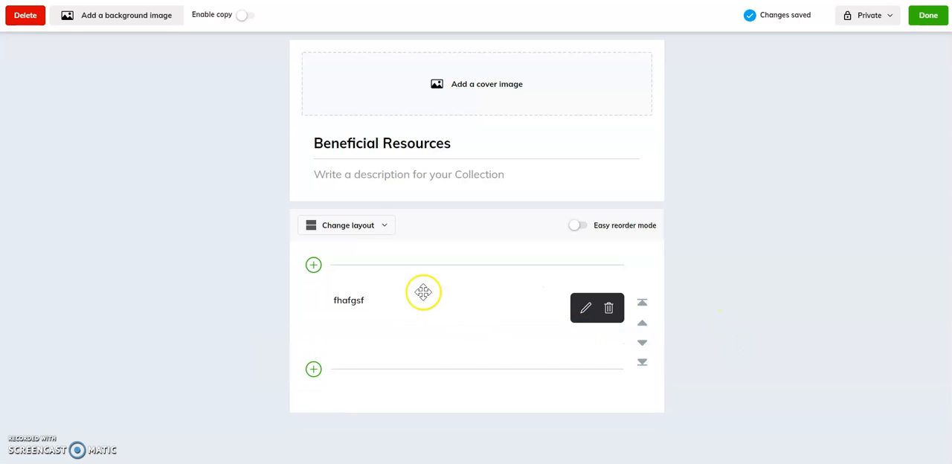
Step: Review the available collection layouts and set the layout to Mood board
click(379, 232)
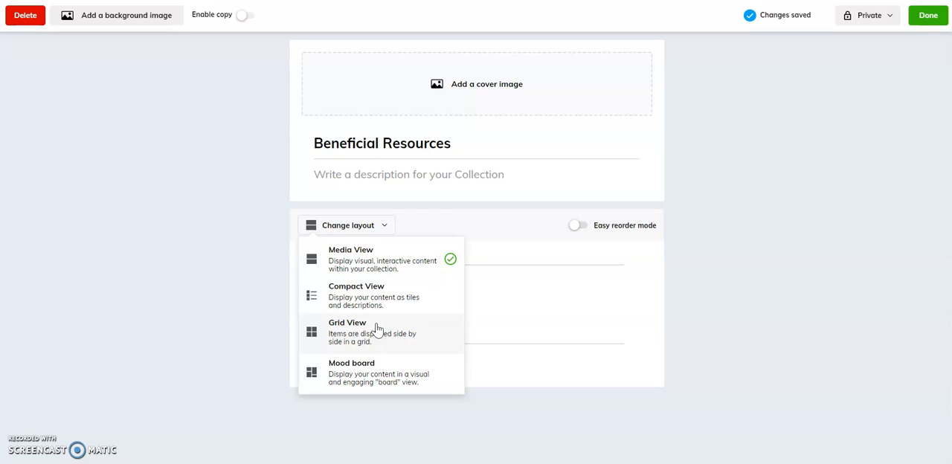
click(398, 278)
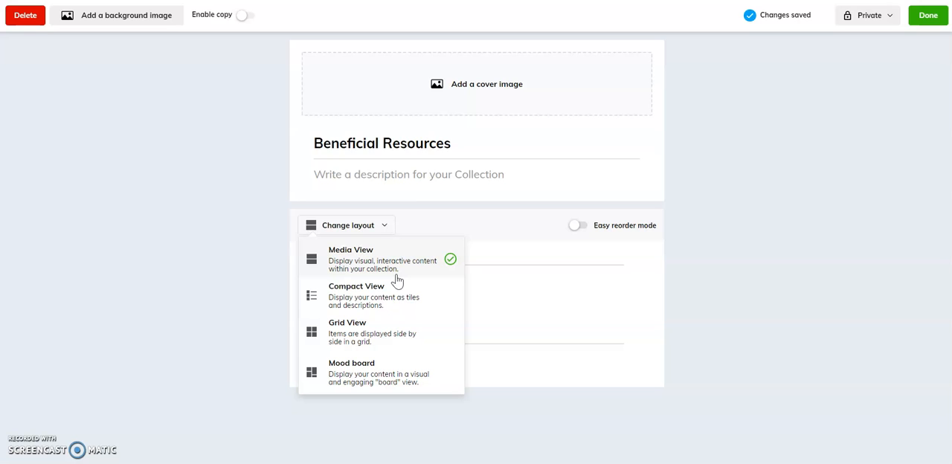
click(758, 321)
mouse_move(385, 317)
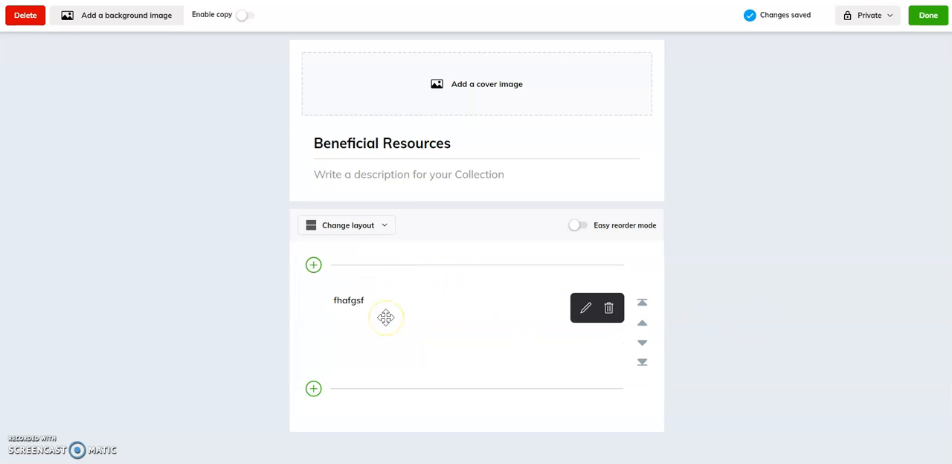
click(361, 225)
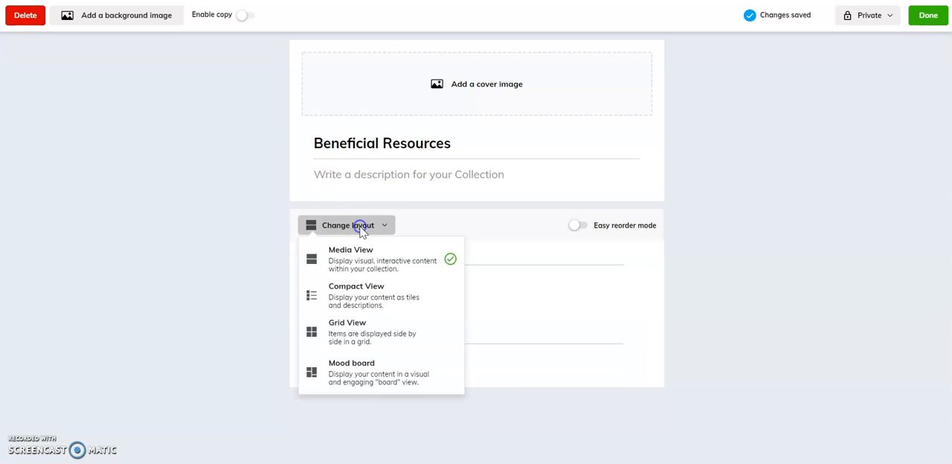
click(377, 383)
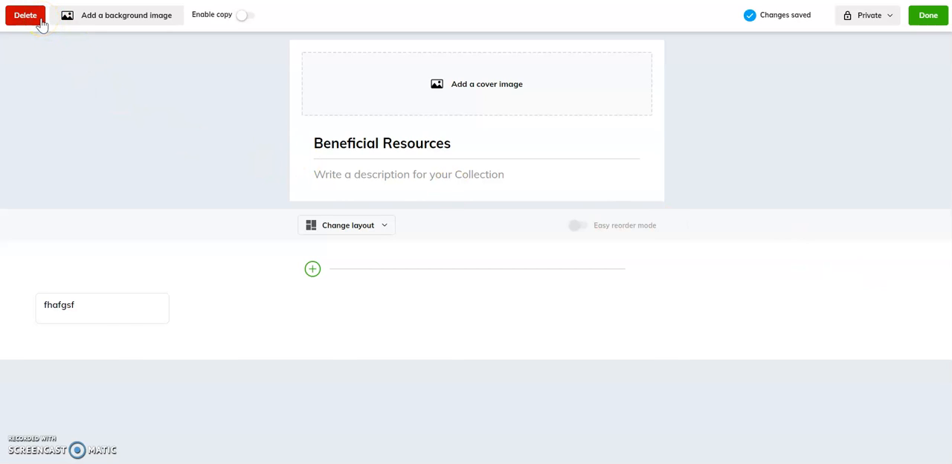
Step: Review the collection's visibility options, Public, Unlisted and Private, without choosing another one
click(875, 20)
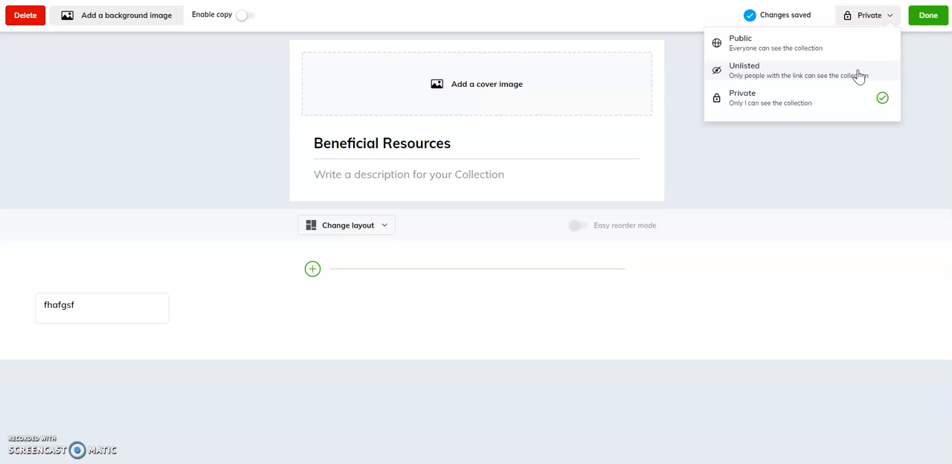
click(861, 46)
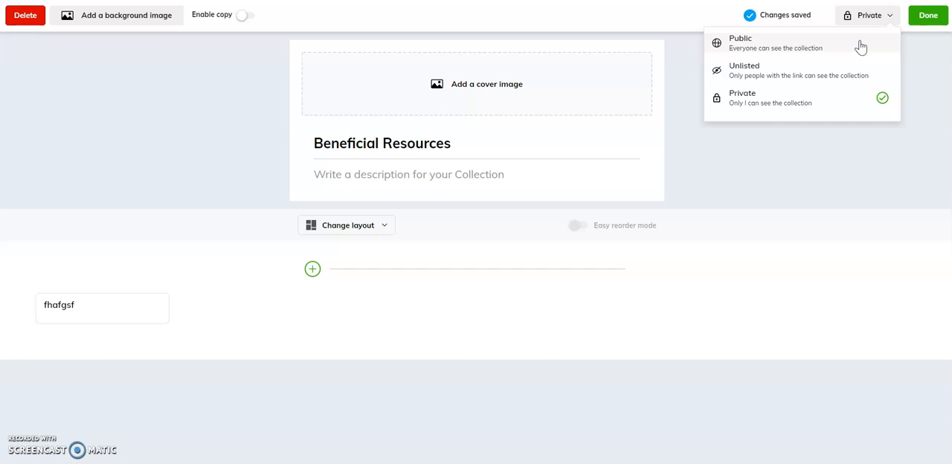
click(829, 175)
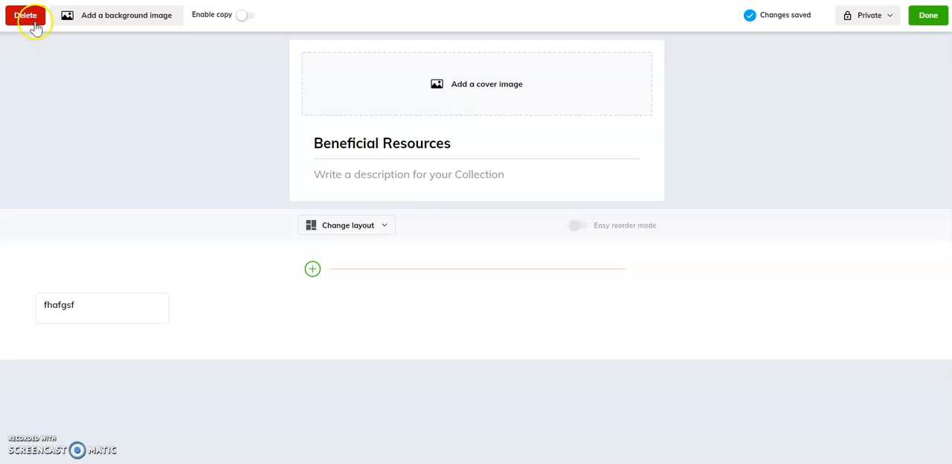
Step: Delete the Beneficial Resources collection and confirm the deletion
click(35, 27)
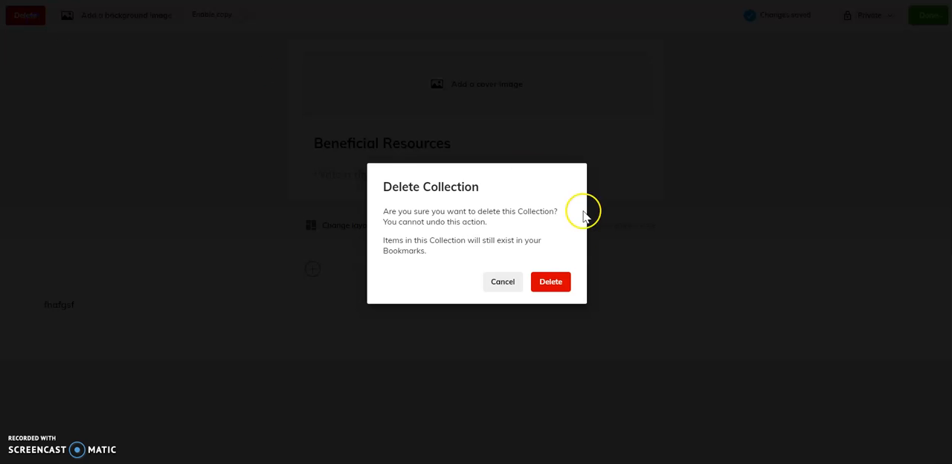
click(563, 283)
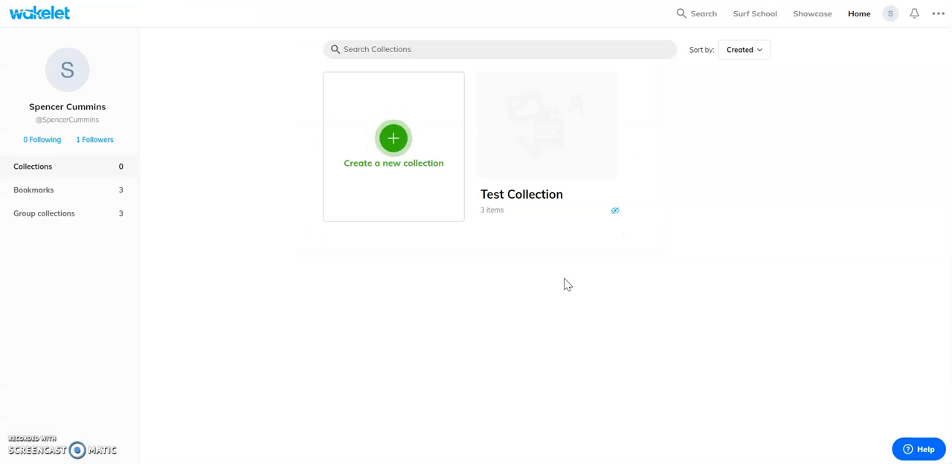
Step: Open Test Collection and examine its options for inviting contributors by shareable link or code
click(547, 215)
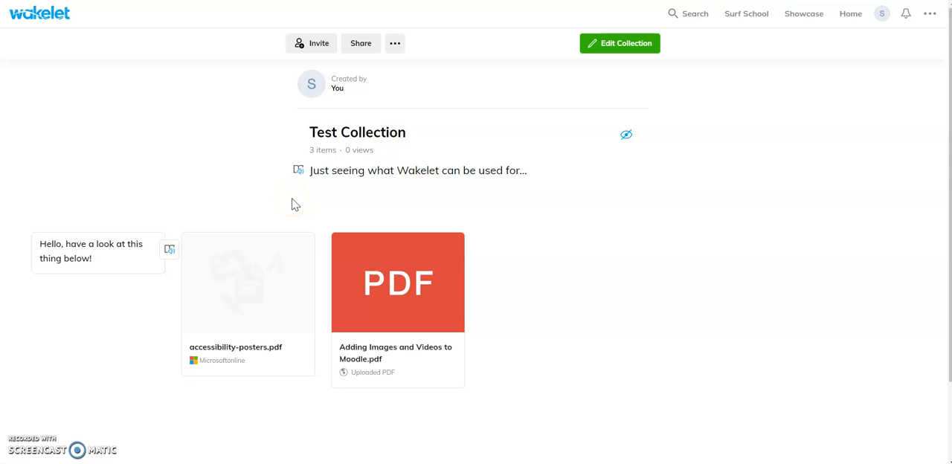
mouse_move(297, 251)
click(331, 44)
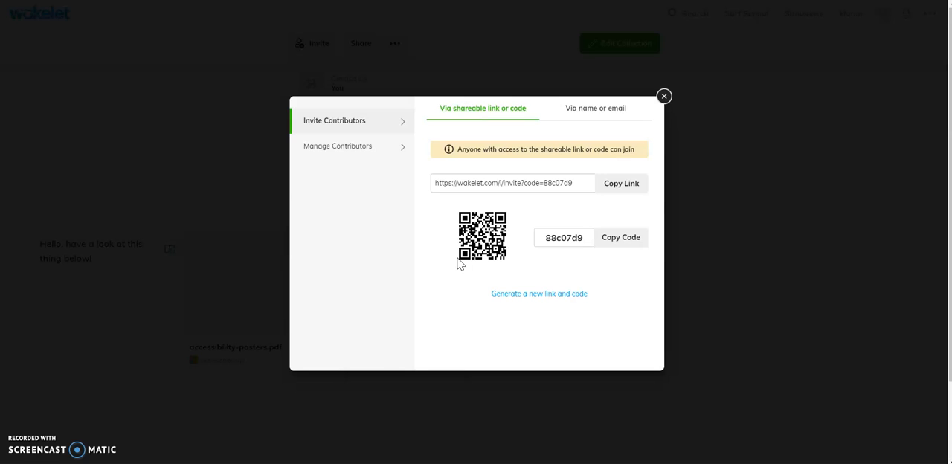
click(660, 96)
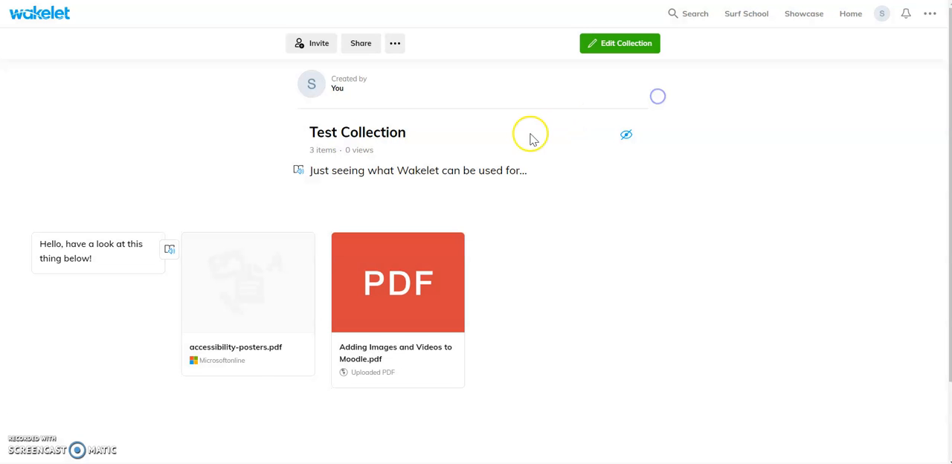
click(321, 45)
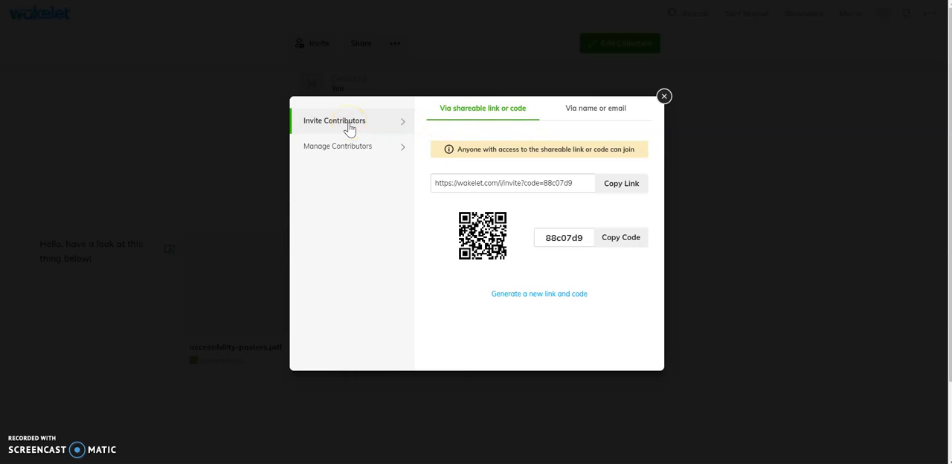
click(347, 153)
click(664, 97)
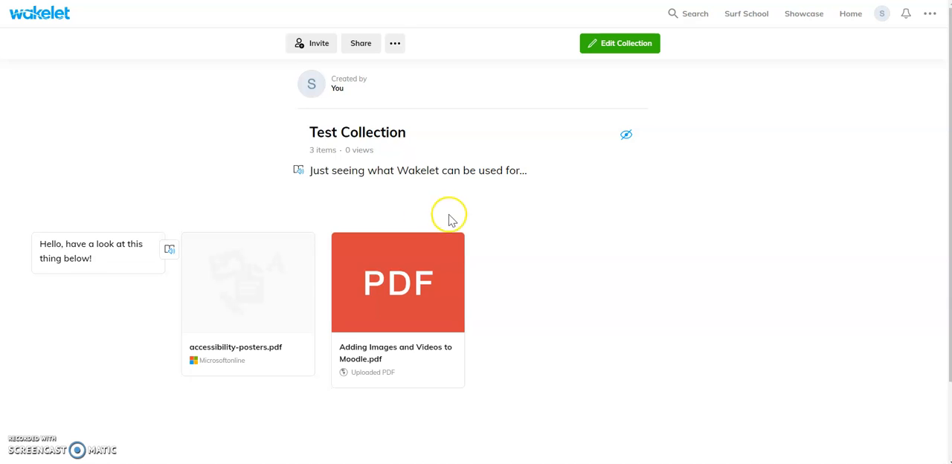
Step: Examine Test Collection's sharing options, including the link, PDF export, embedding and social sharing
click(364, 46)
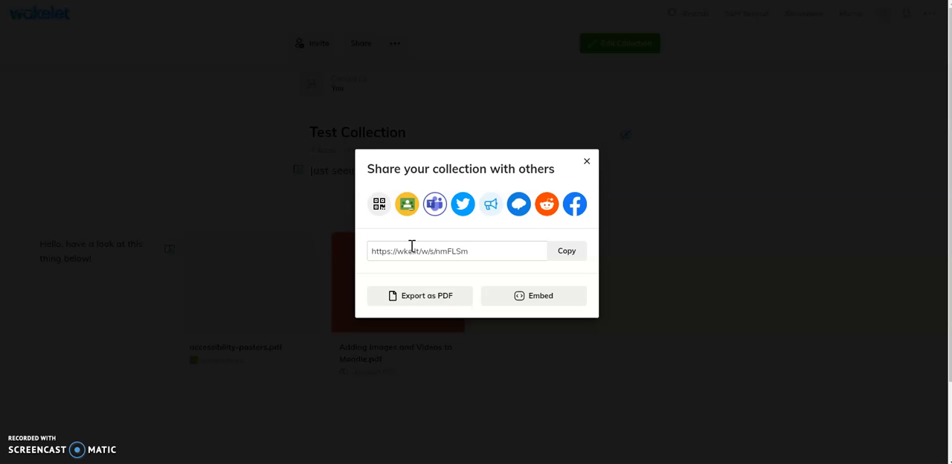
click(558, 254)
click(537, 300)
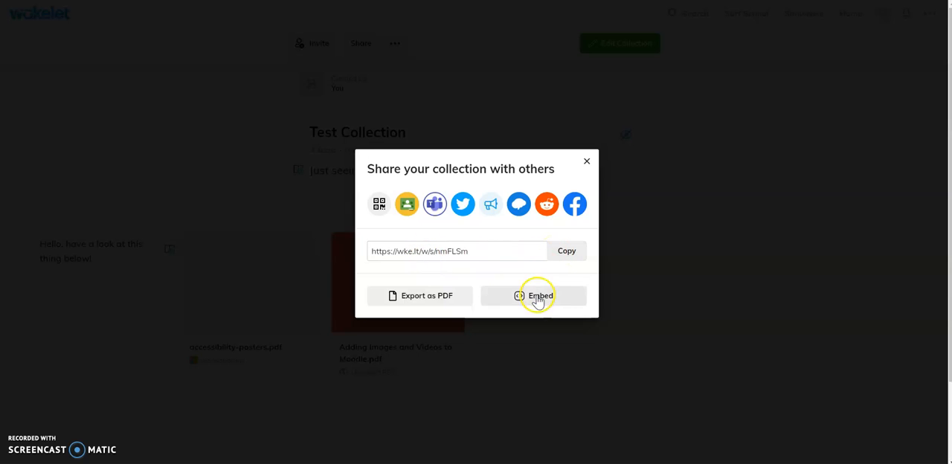
click(588, 162)
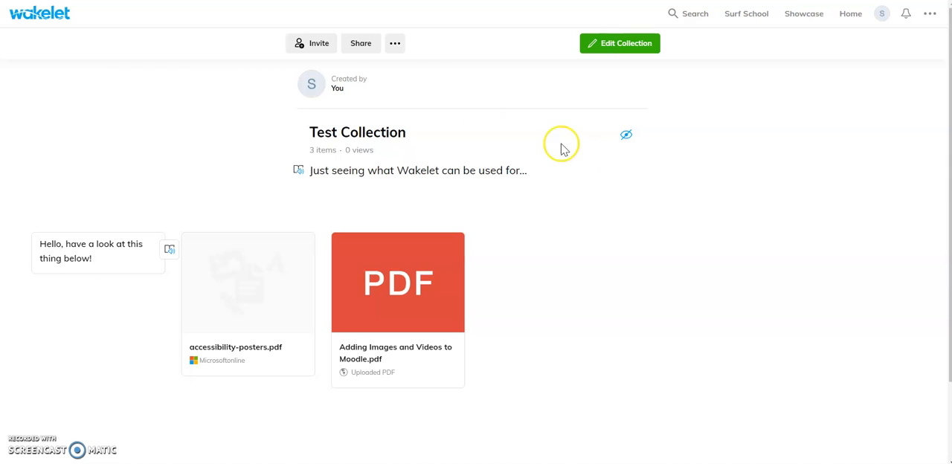
click(361, 42)
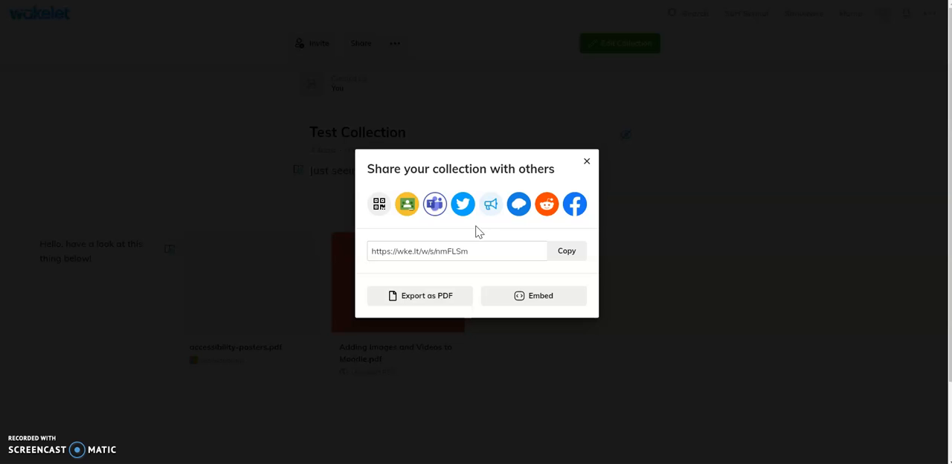
click(585, 163)
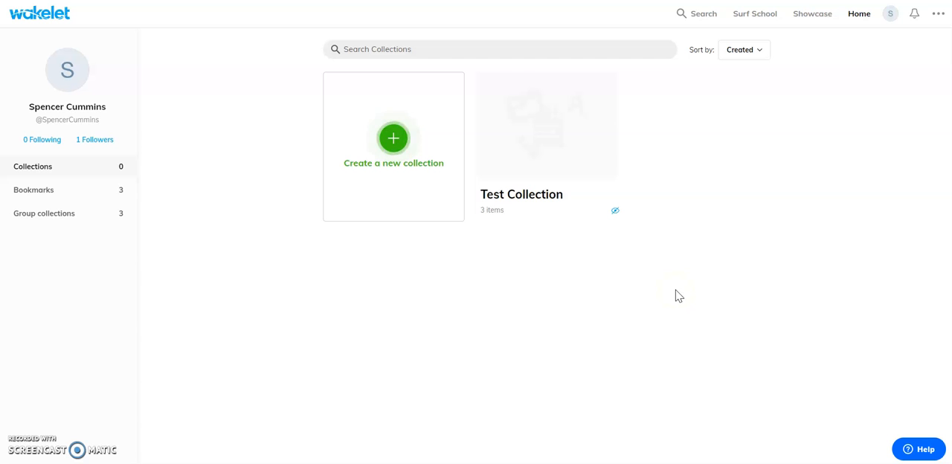
Step: Open the "Information about PS4" collection from the group collections
click(103, 216)
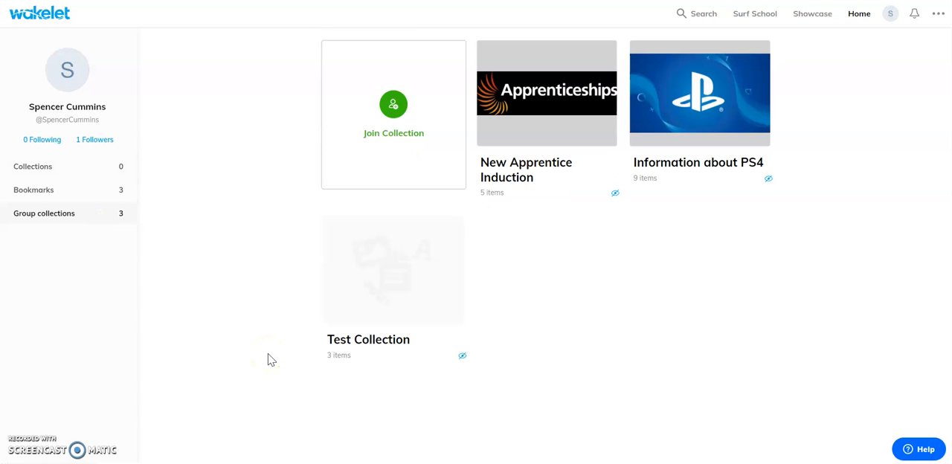
click(697, 161)
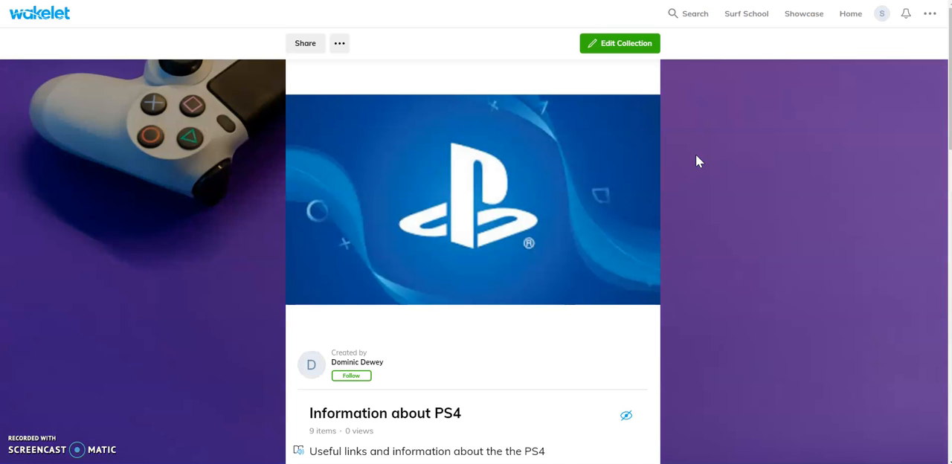
Step: Review the "Information about PS4" collection from start to end, checking its links, videos, text notes and who added each item
scroll(435, 322, down, 3)
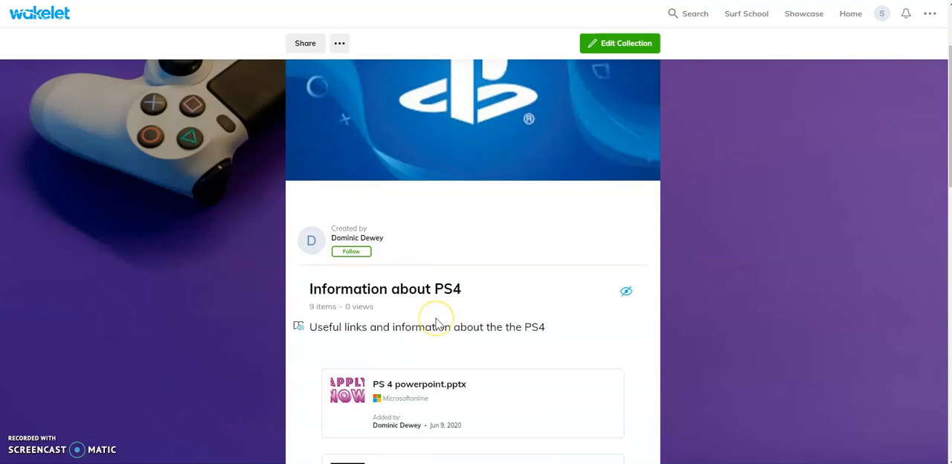
scroll(474, 285, down, 2)
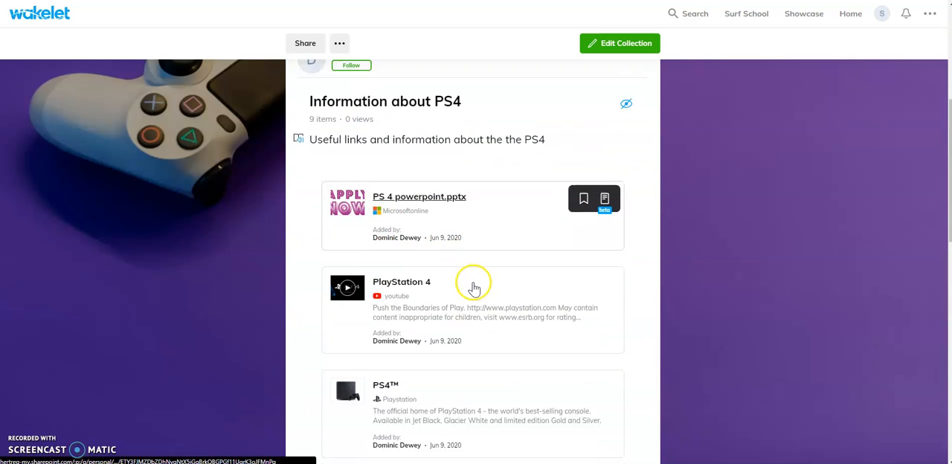
scroll(316, 242, up, 1)
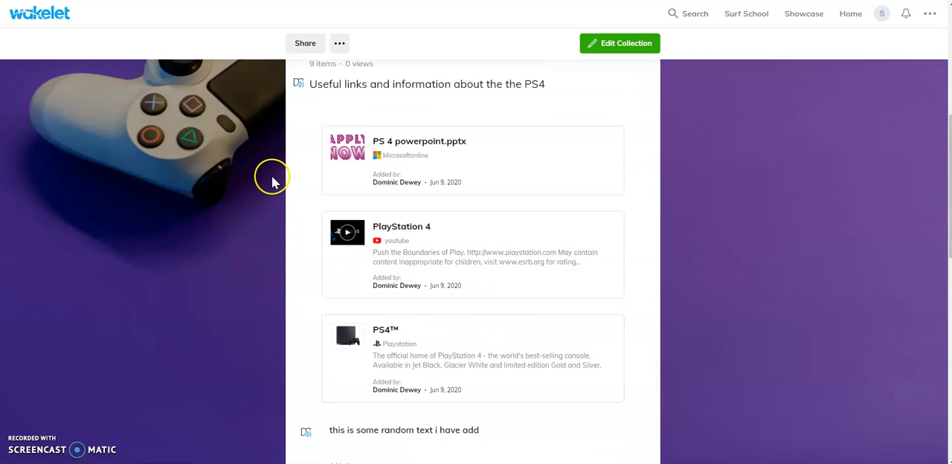
mouse_move(612, 177)
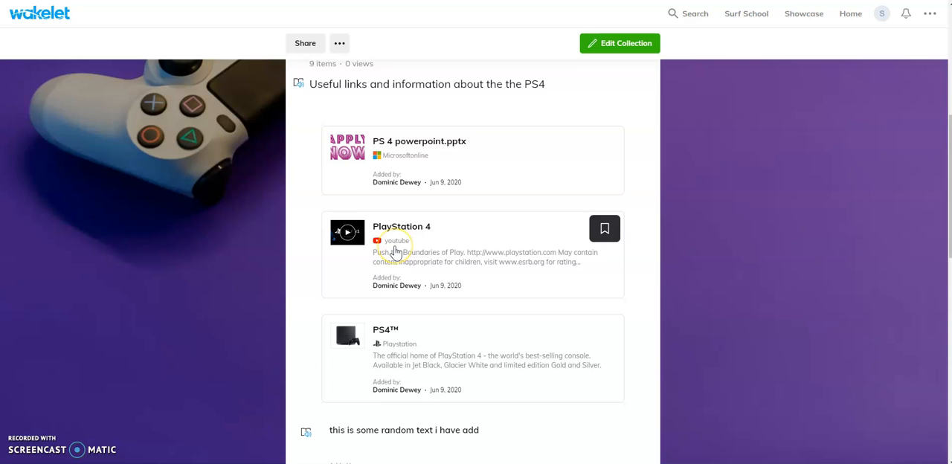
scroll(395, 253, down, 2)
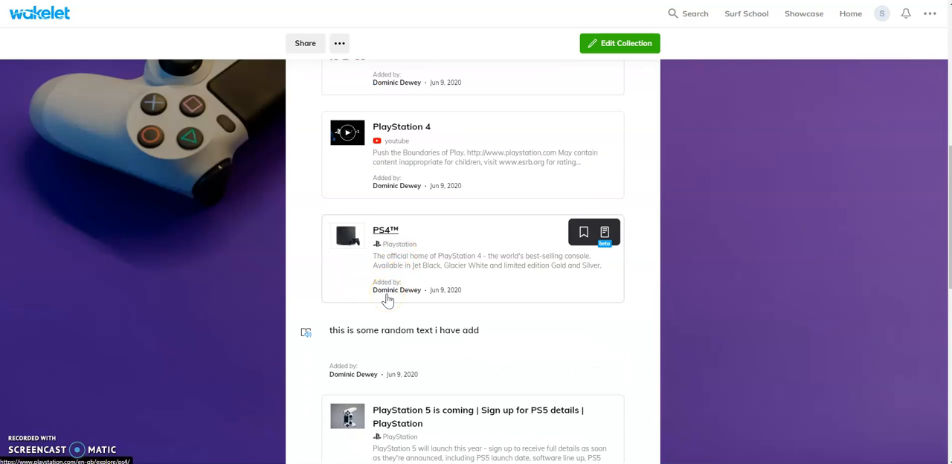
scroll(385, 291, up, 1)
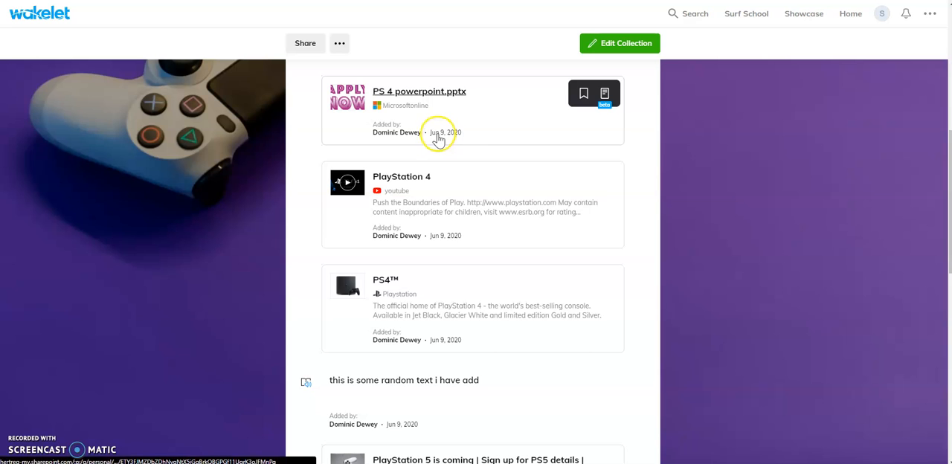
scroll(484, 268, down, 3)
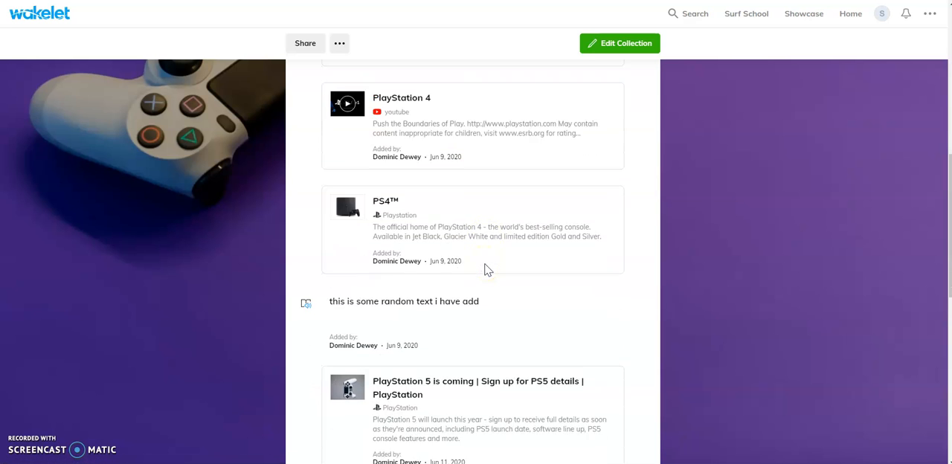
scroll(484, 268, down, 7)
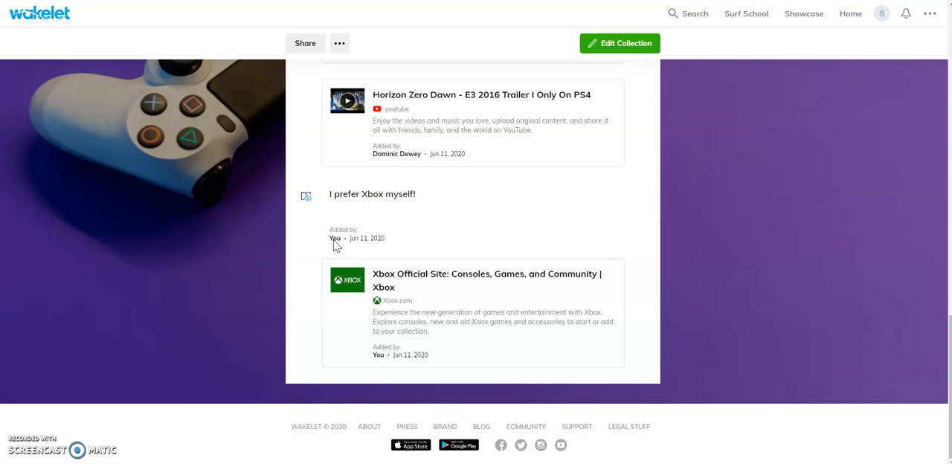
Step: Return to the personal collections and open Test Collection to view its title, description and items
click(402, 216)
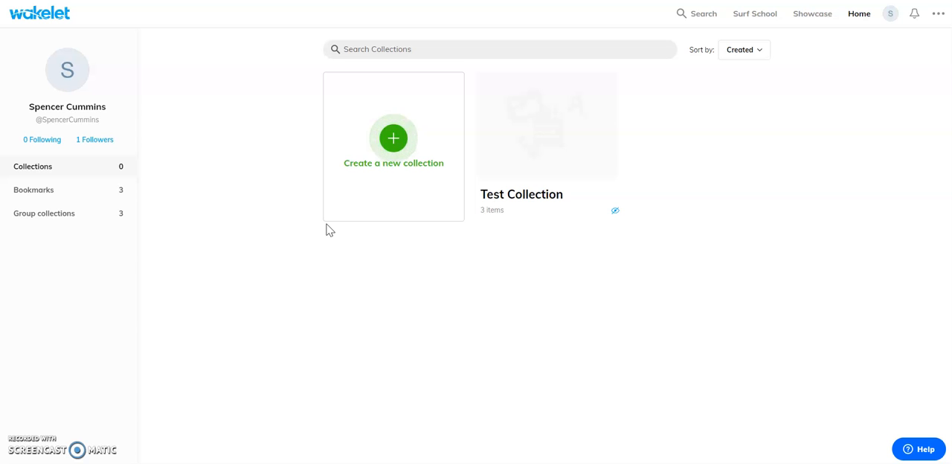
click(516, 149)
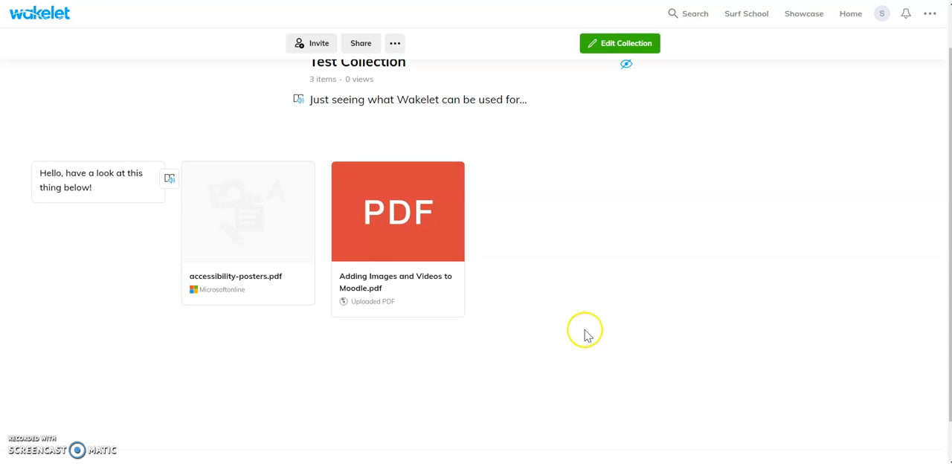
scroll(584, 329, up, 1)
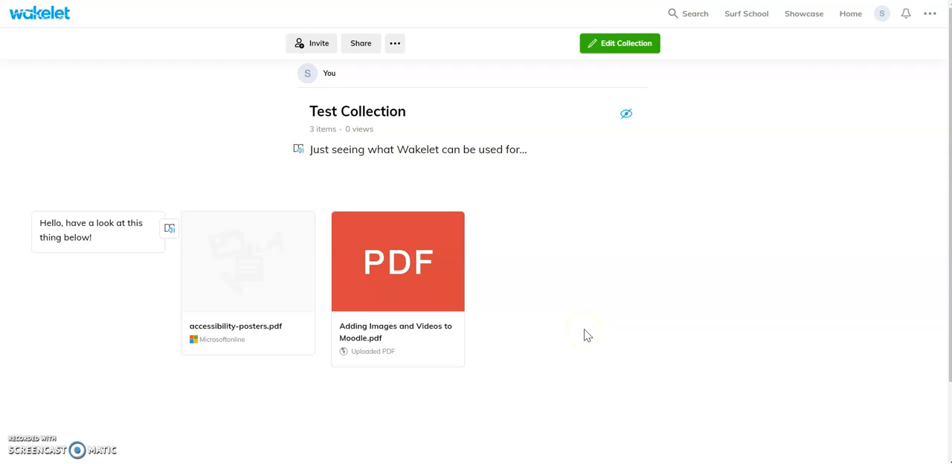